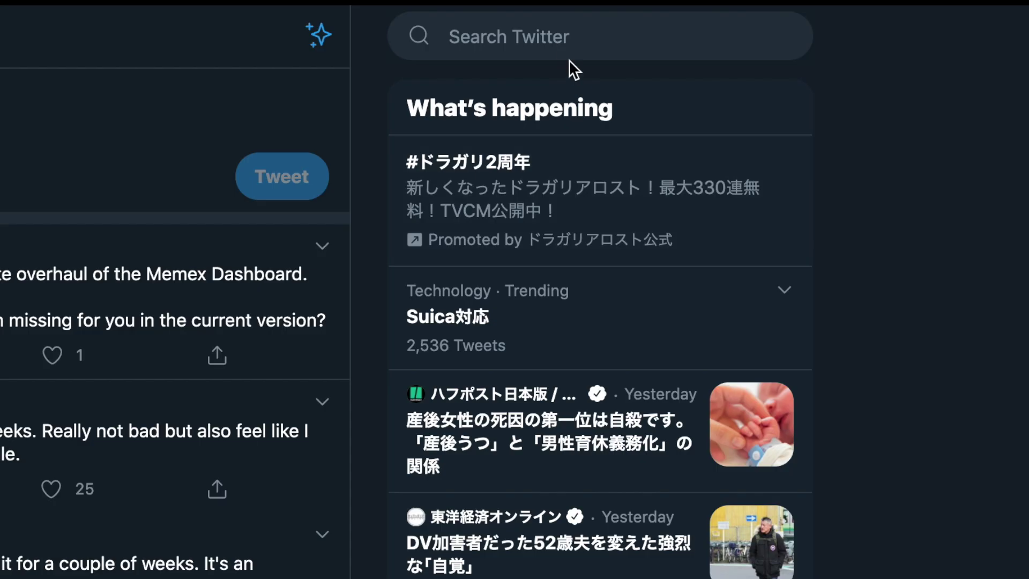
Step: Search Twitter for 'roam research hard' and scroll through the Top tweets
{"action": "left_click", "coordinate": [566, 48]}
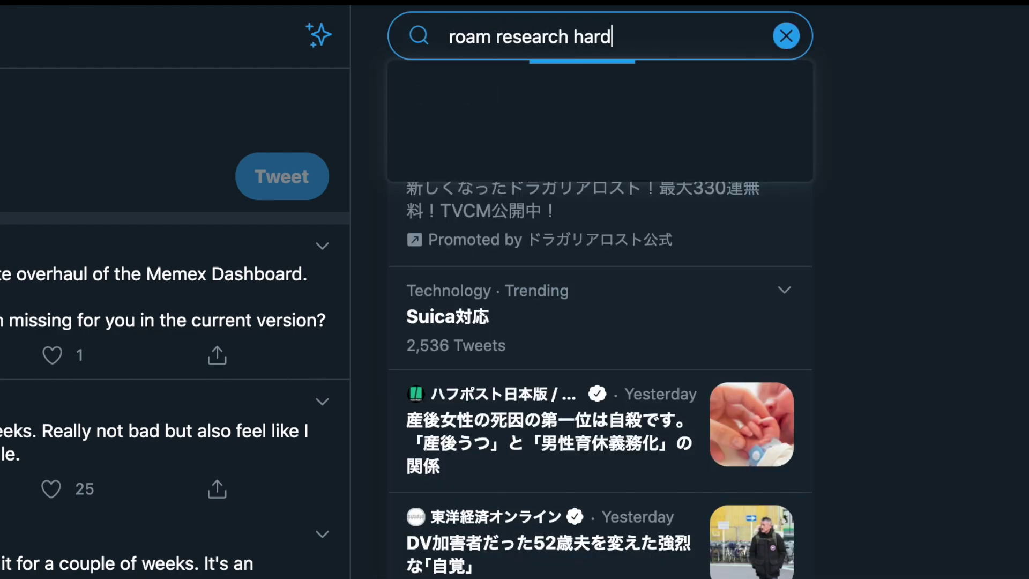
{"action": "type", "text": "roam research hard"}
{"action": "key", "text": "Return"}
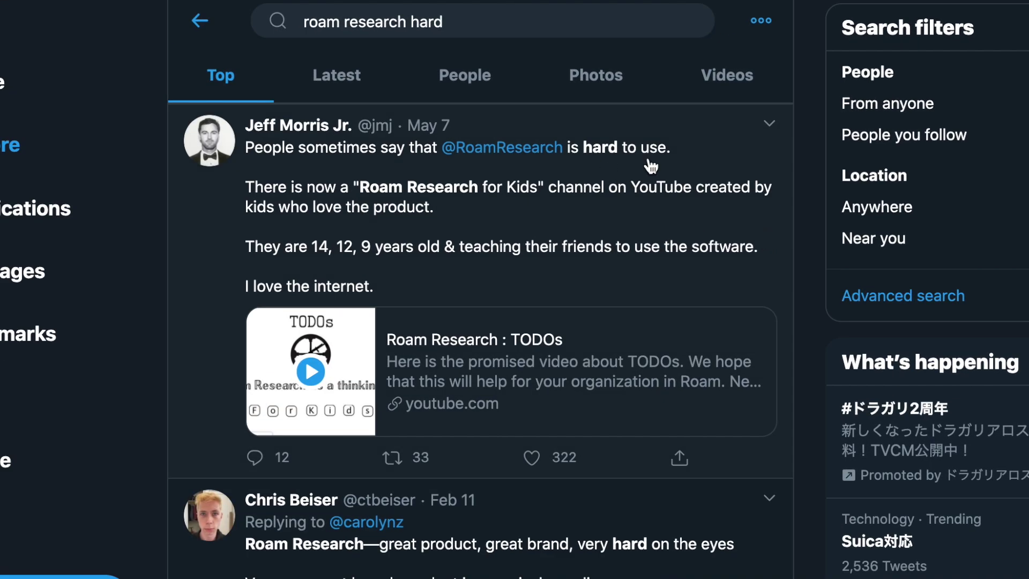
{"action": "scroll", "coordinate": [806, 185], "scroll_direction": "down", "scroll_amount": 15}
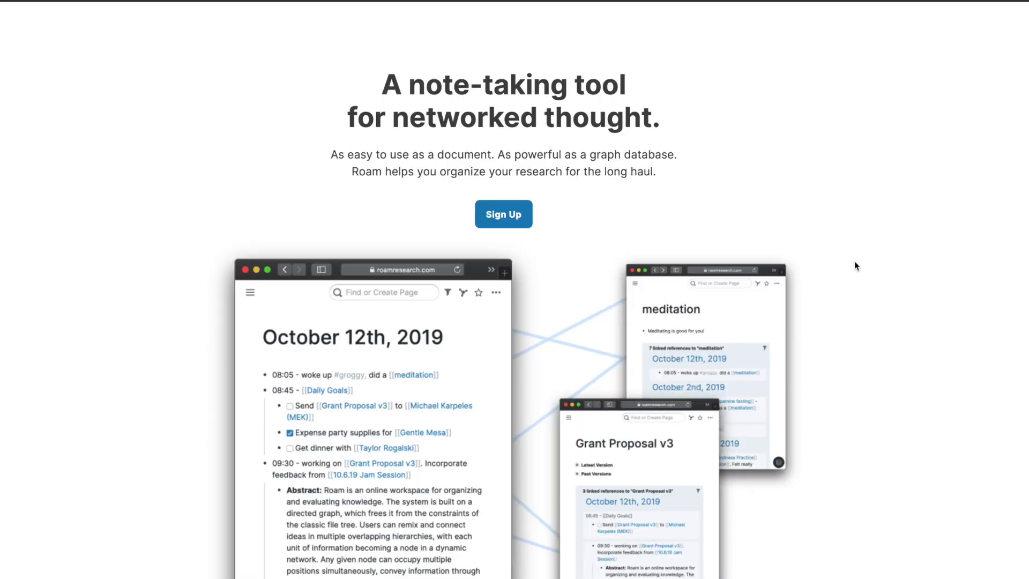
{"action": "scroll", "coordinate": [855, 263], "scroll_direction": "down", "scroll_amount": 3}
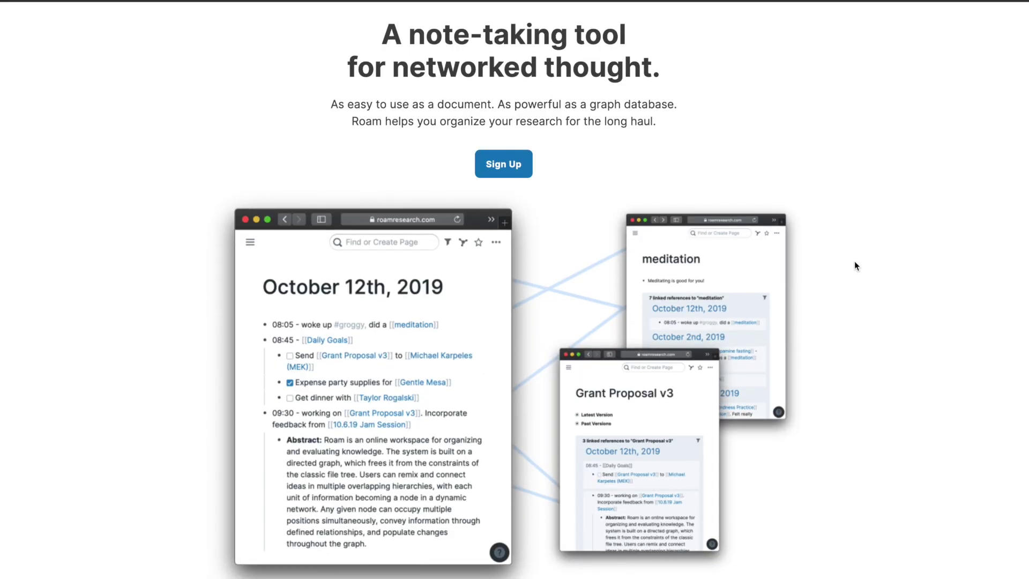
{"action": "scroll", "coordinate": [855, 262], "scroll_direction": "down", "scroll_amount": 3}
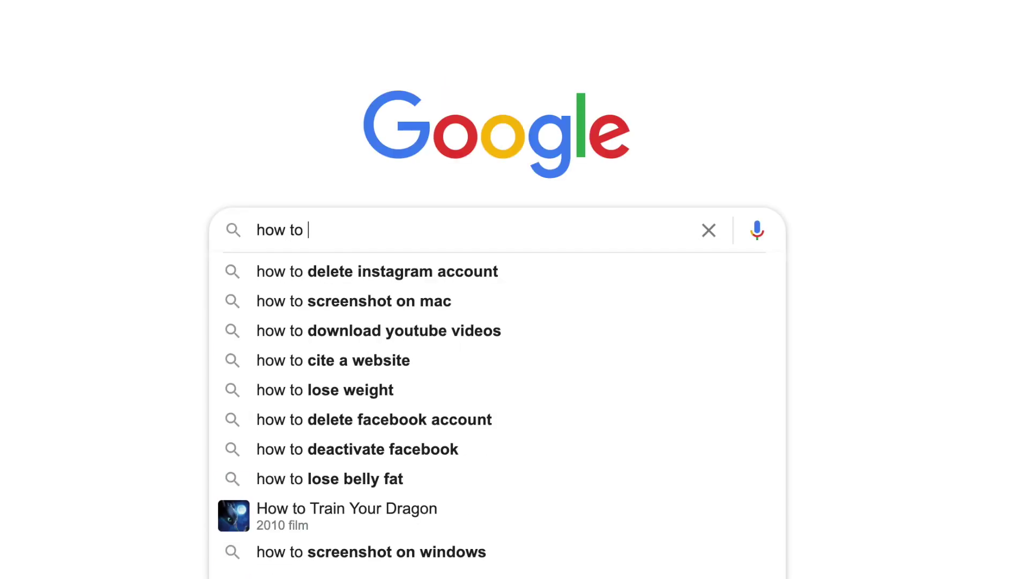
Step: Search Google for 'how to use roam research' and scroll through the video and article results
{"action": "type", "text": "roam rese"}
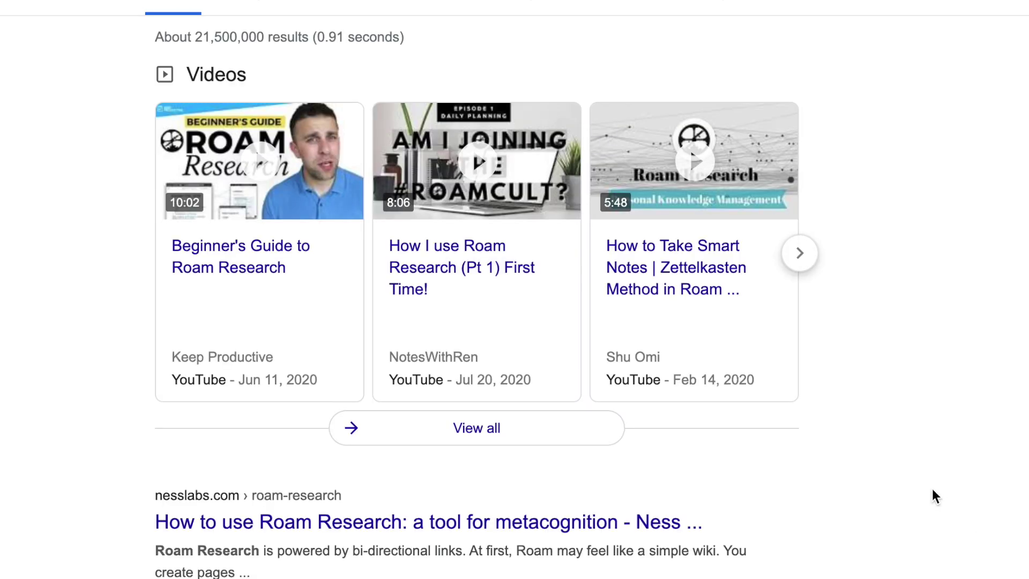
{"action": "scroll", "coordinate": [933, 490], "scroll_direction": "down", "scroll_amount": 3}
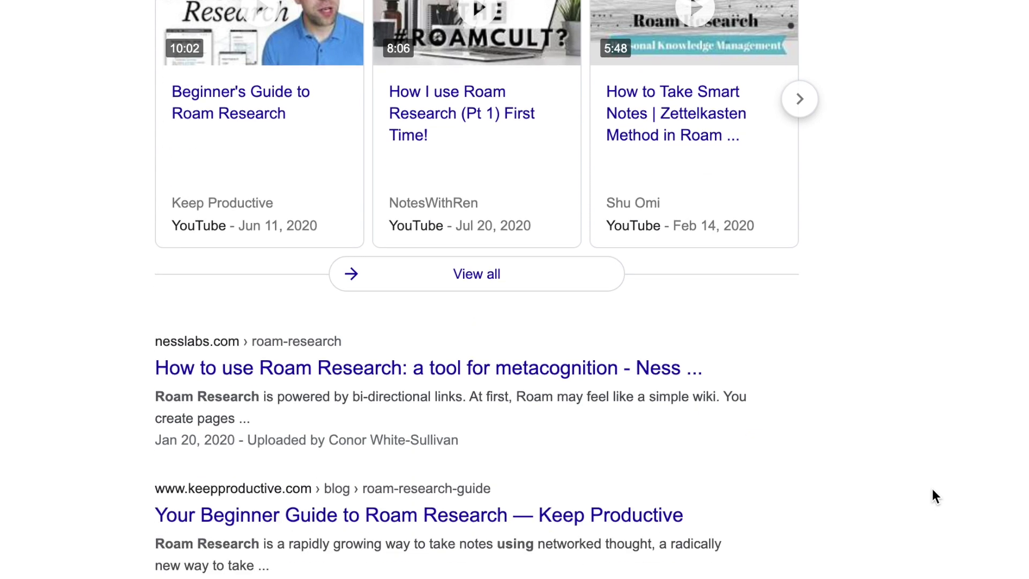
{"action": "scroll", "coordinate": [933, 490], "scroll_direction": "down", "scroll_amount": 5}
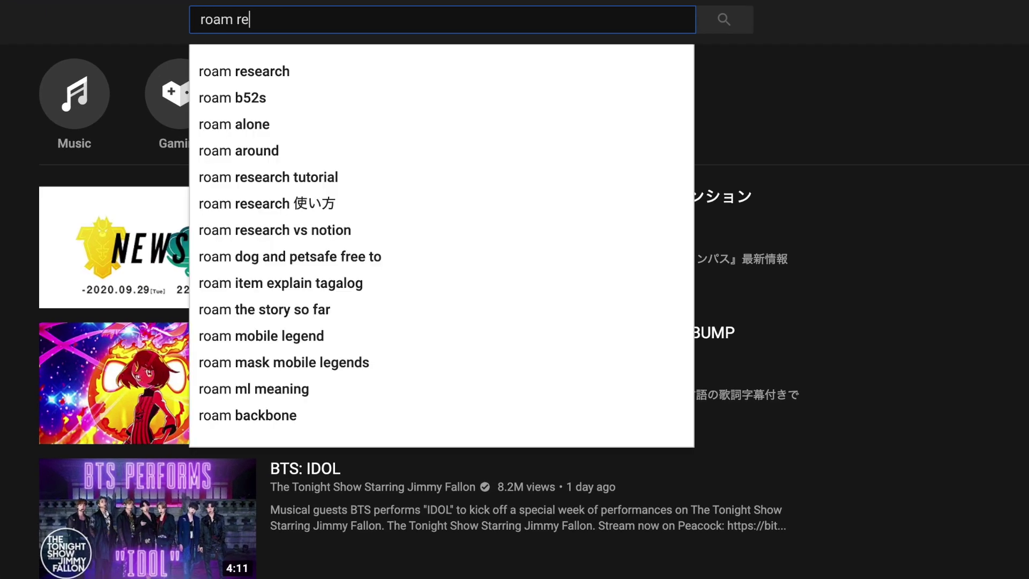
Step: Search YouTube for 'roam research' and scroll down the video results
{"action": "type", "text": "search"}
{"action": "key", "text": "Return"}
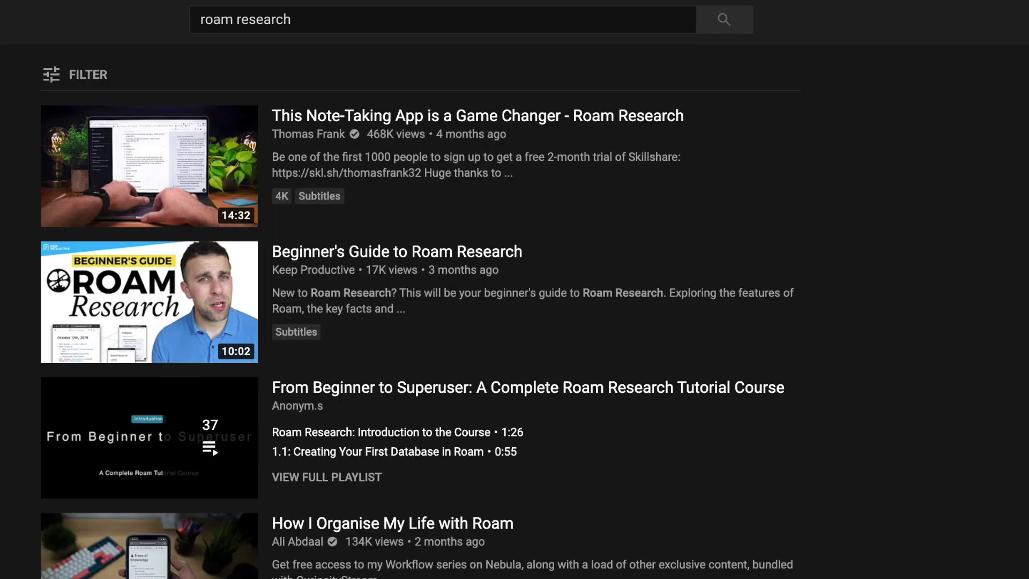
{"action": "scroll", "coordinate": [998, 289], "scroll_direction": "down", "scroll_amount": 5}
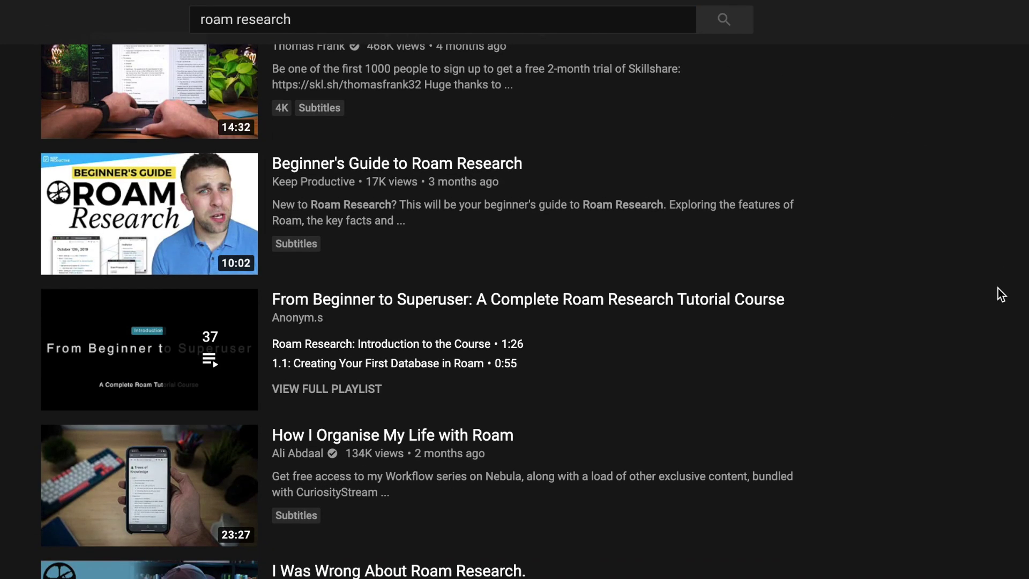
{"action": "scroll", "coordinate": [998, 288], "scroll_direction": "down", "scroll_amount": 5}
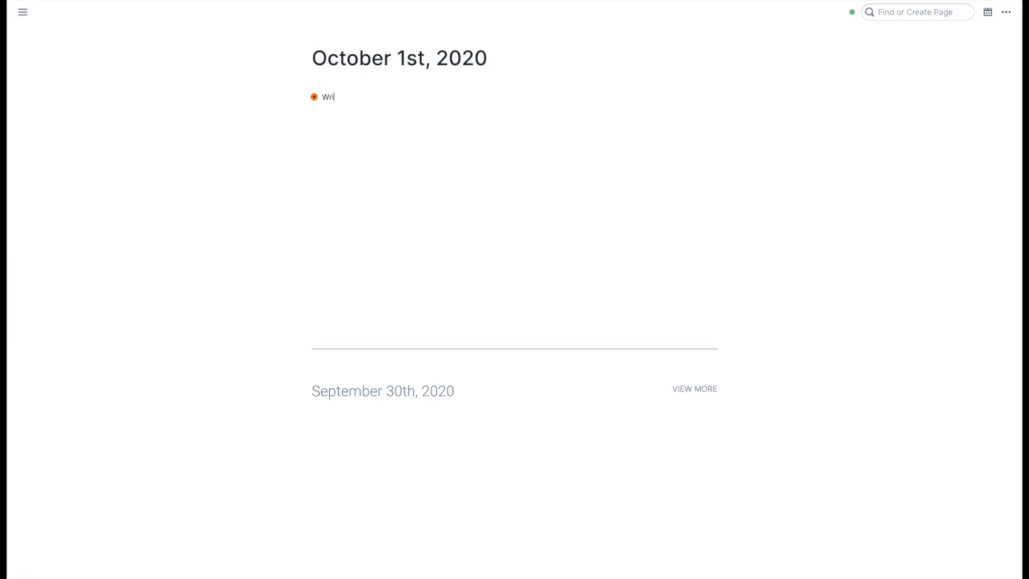
Step: Finish the 'write everything in your daily note!' bullet and add one listing Learning, Writing, Business, Relationships, Thoughts
{"action": "type", "text": "te everything in your daily note!"}
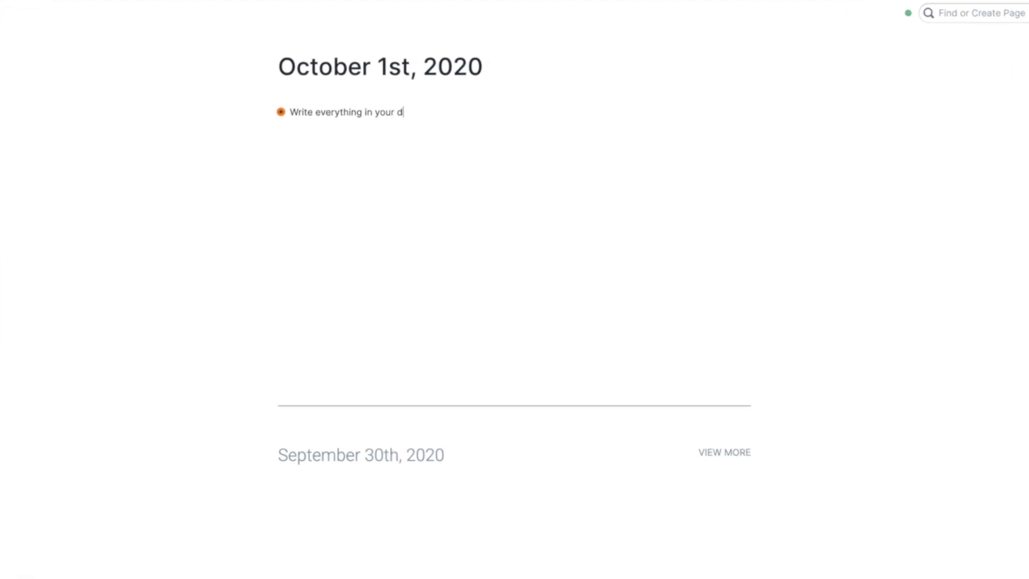
{"action": "key", "text": "Return"}
{"action": "type", "text": "It can be about anything: Learning, Writing, Business, Relationships, Thoughts..."}
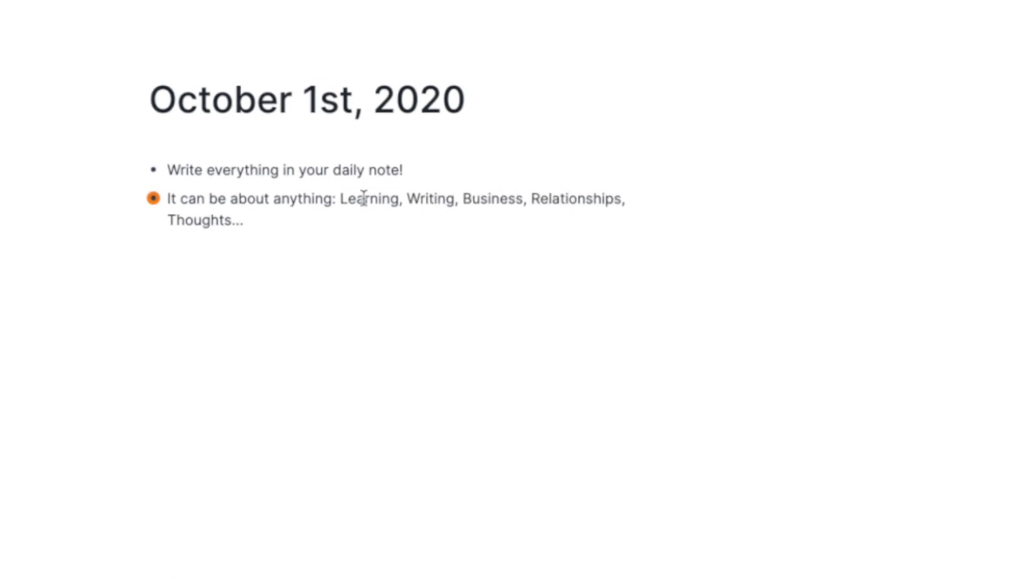
Step: Turn Learning, Writing, Business, Relationships and Thoughts into [[page links]]
{"action": "double_click", "coordinate": [364, 199]}
{"action": "type", "text": "[["}
{"action": "double_click", "coordinate": [450, 198]}
{"action": "type", "text": "[["}
{"action": "double_click", "coordinate": [537, 198]}
{"action": "type", "text": "["}
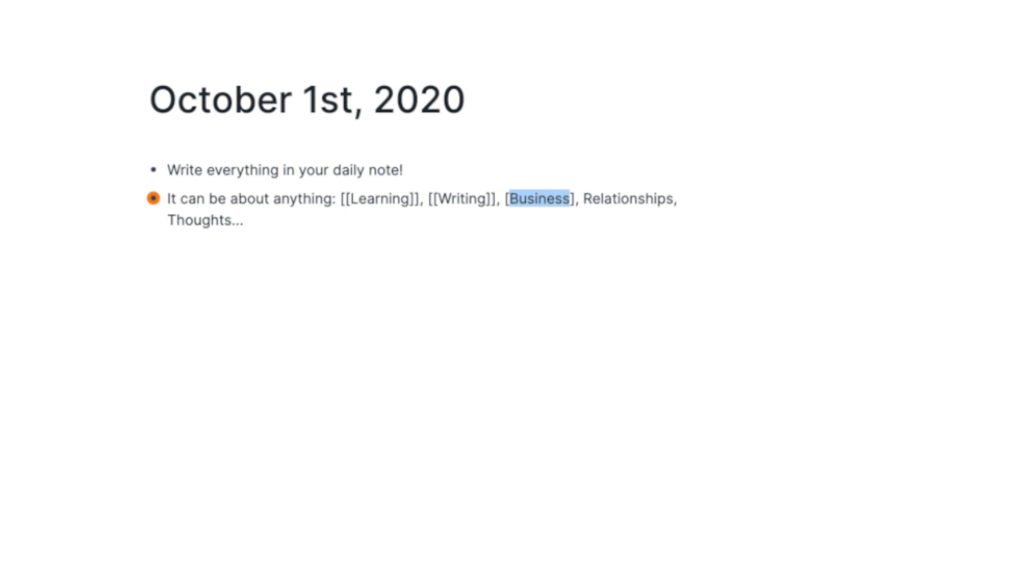
{"action": "type", "text": "["}
{"action": "double_click", "coordinate": [655, 198]}
{"action": "type", "text": "[["}
{"action": "double_click", "coordinate": [322, 221]}
{"action": "type", "text": "[["}
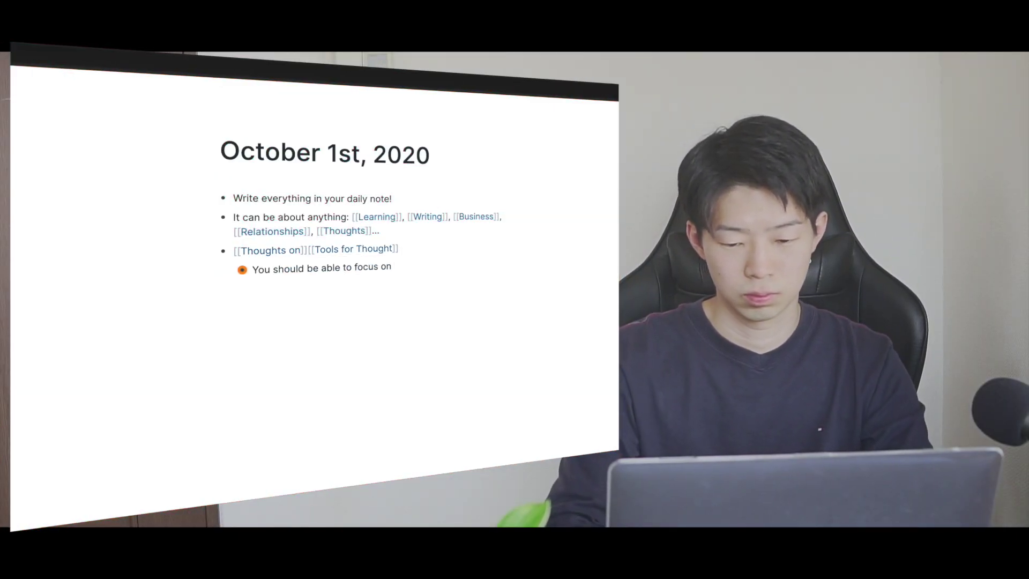
Step: Add the child note 'You should be able to focus on [[Writing]]…' under Tools for Thought
{"action": "type", "text": "You should be able to focus on [[Writing]] and creating new ideas, instead of tedious tasks like organising and categorising your notes."}
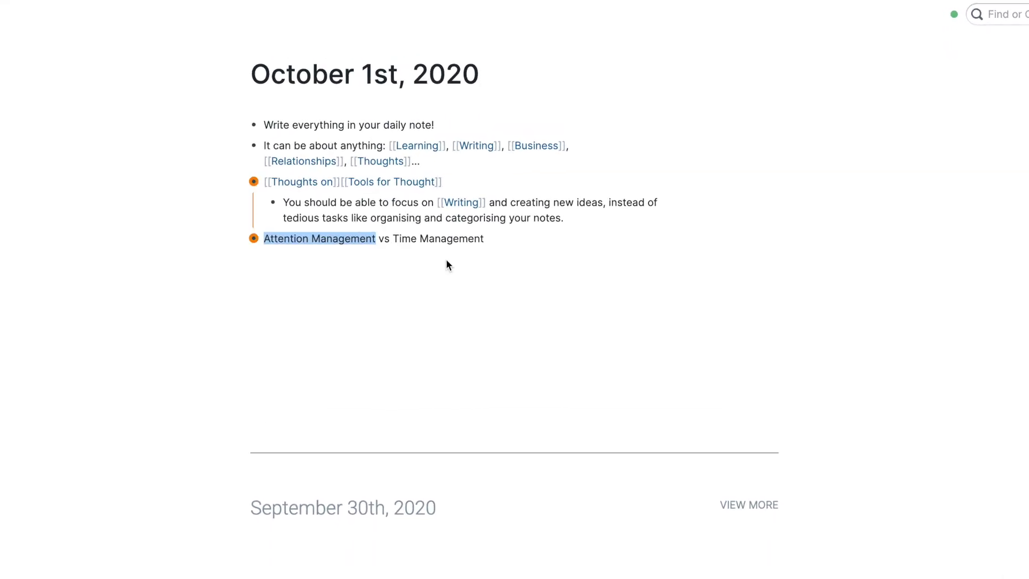
Step: Link [[Attention Management]] and write the limited attention/willpower bullet citing [[Ego depletion]]
{"action": "type", "text": "[["}
{"action": "left_click_drag", "start_coordinate": [393, 239], "coordinate": [484, 239]}
{"action": "type", "text": "[["}
{"action": "key", "text": "Return"}
{"action": "type", "text": "Attention is often overlooked when it comes to scheduling."}
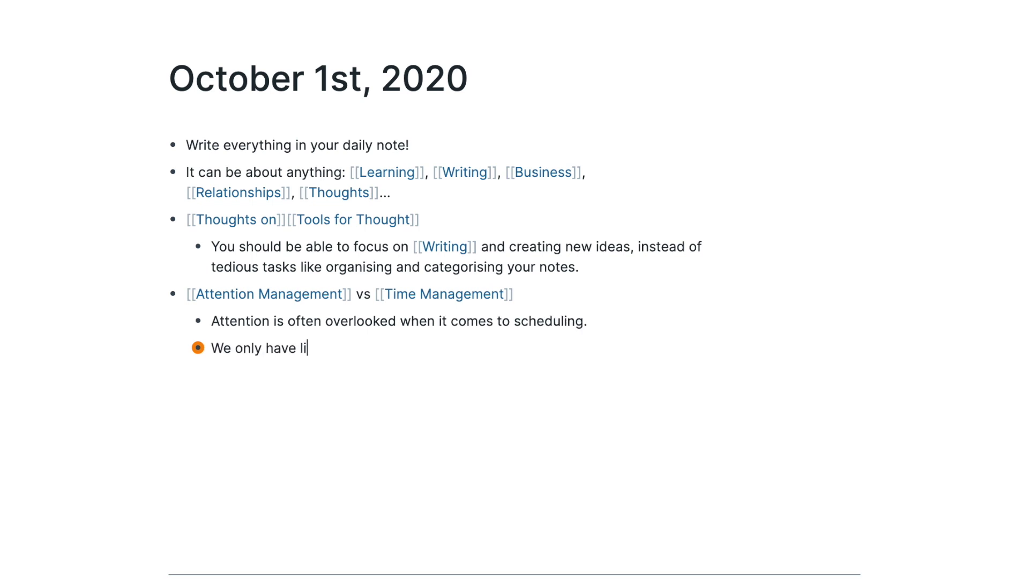
{"action": "type", "text": "mited amount of attention/willpower ([[Ego depletion]])"}
{"action": "key", "text": "Return"}
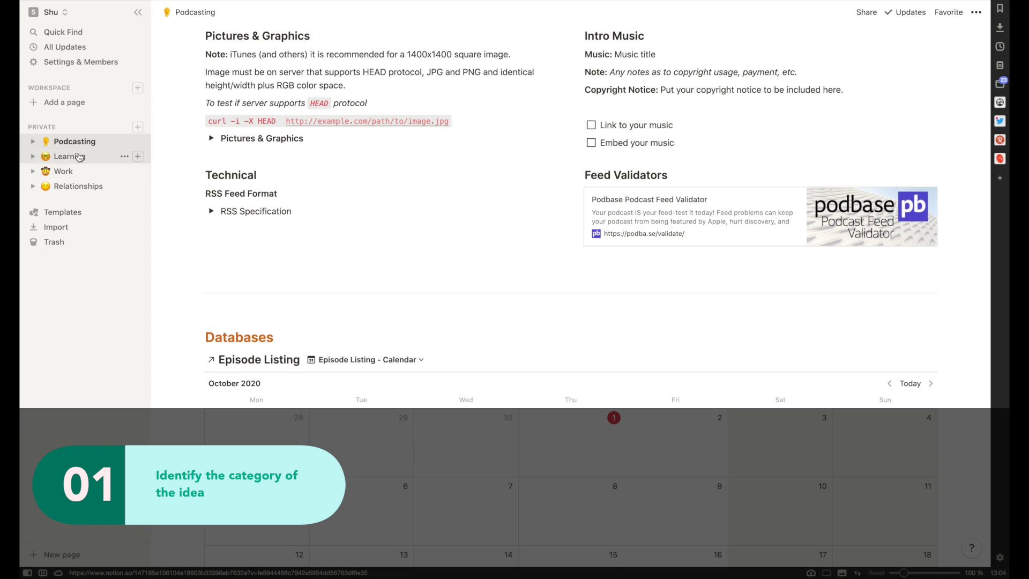
Step: Append 'Shift + H for hold' to the bottom of the FCPX page under Learning
{"action": "left_click", "coordinate": [80, 156]}
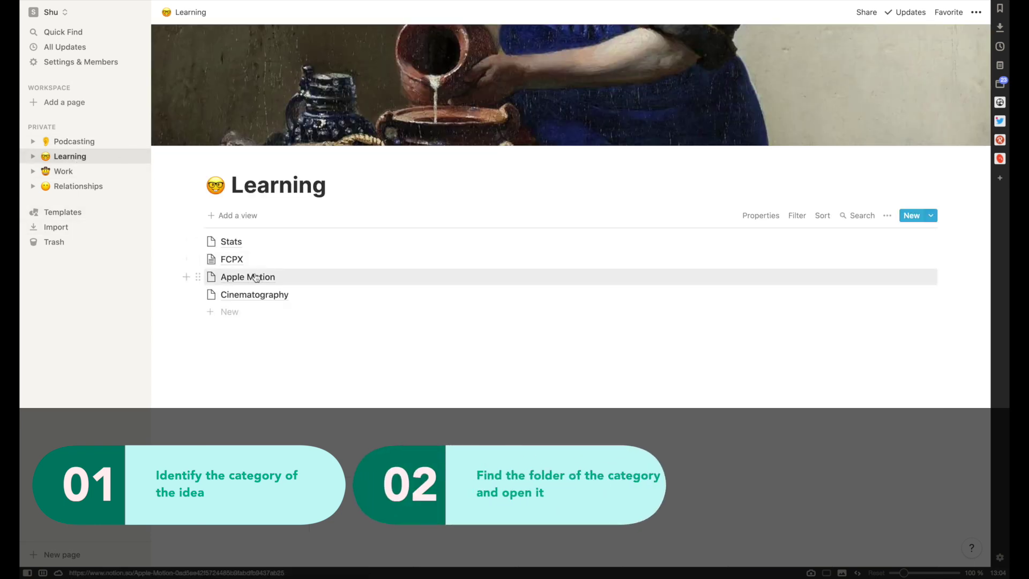
{"action": "left_click", "coordinate": [237, 261]}
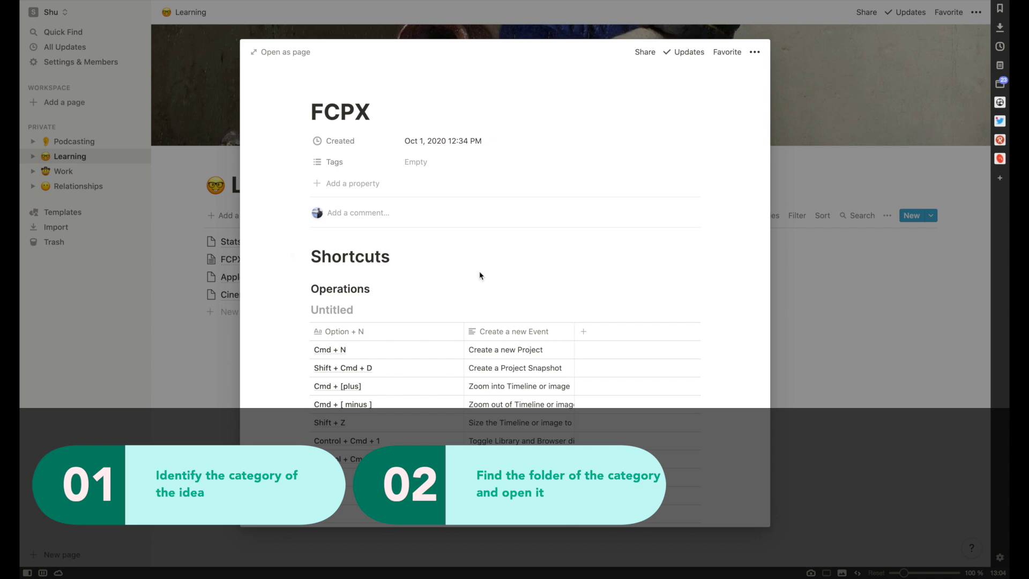
{"action": "scroll", "coordinate": [479, 276], "scroll_direction": "down", "scroll_amount": 15}
{"action": "type", "text": "Shift + H for hold"}
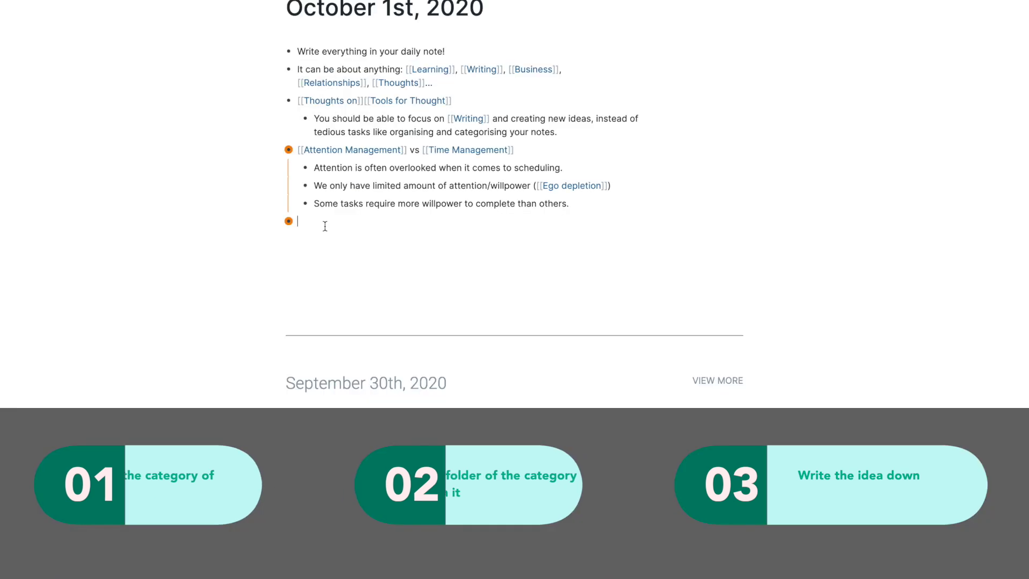
Step: Start a new bullet with the [[Learning]] page link from autocomplete, followed by 'about'
{"action": "type", "text": "[[Learn"}
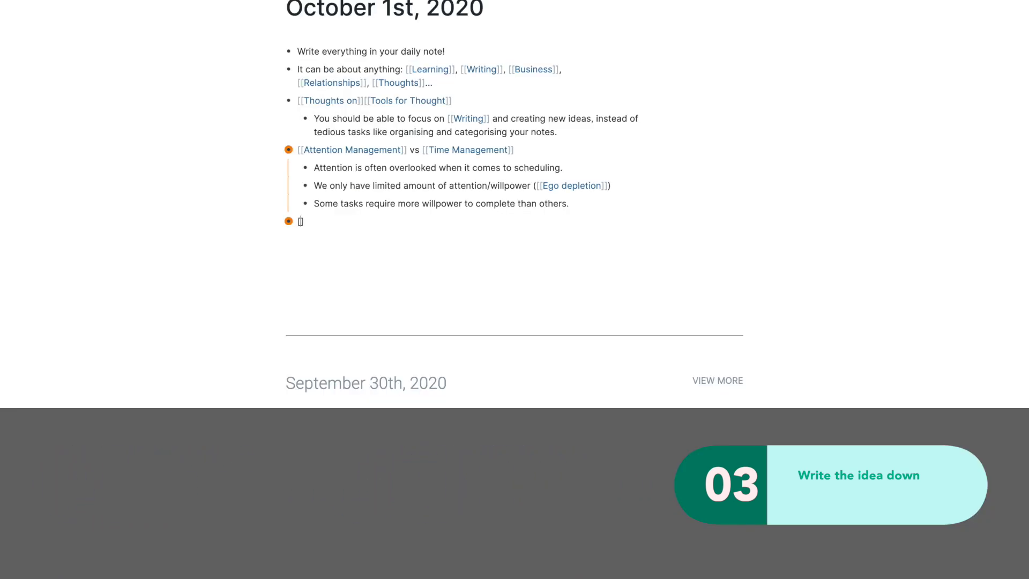
{"action": "key", "text": "Down"}
{"action": "key", "text": "Return"}
{"action": "type", "text": "about"}
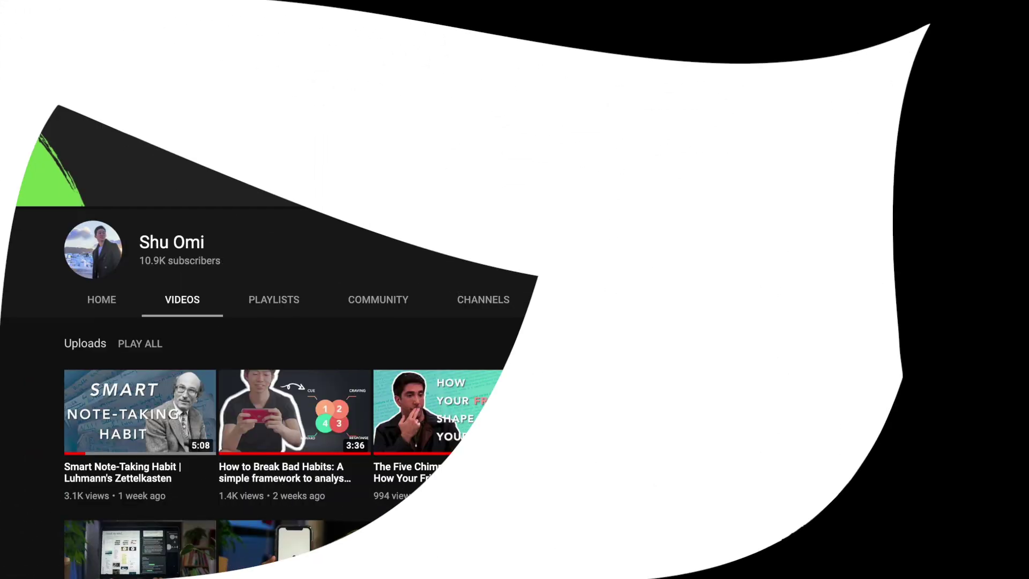
{"action": "scroll", "coordinate": [515, 289], "scroll_direction": "down", "scroll_amount": 5}
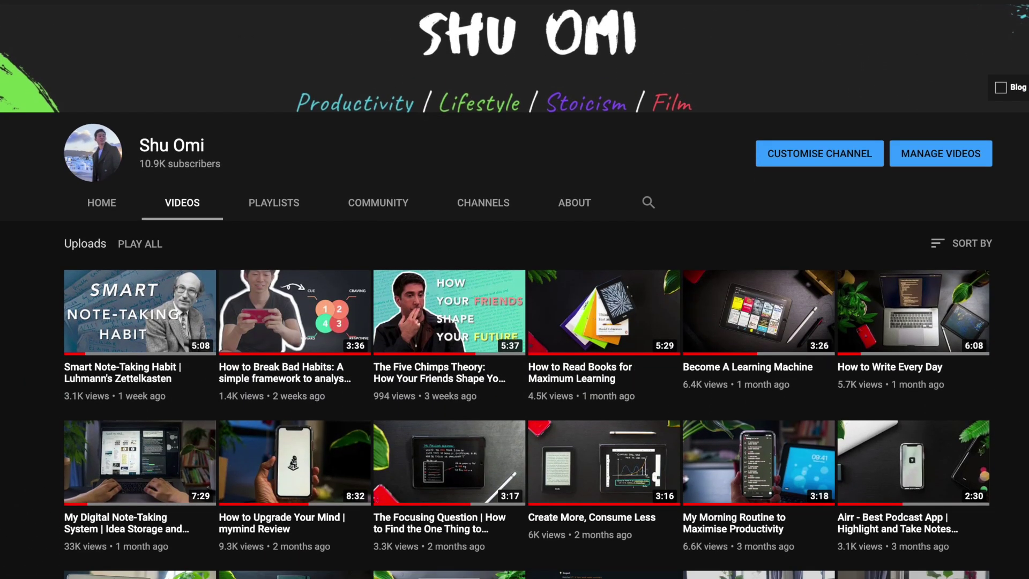
{"action": "scroll", "coordinate": [514, 290], "scroll_direction": "down", "scroll_amount": 5}
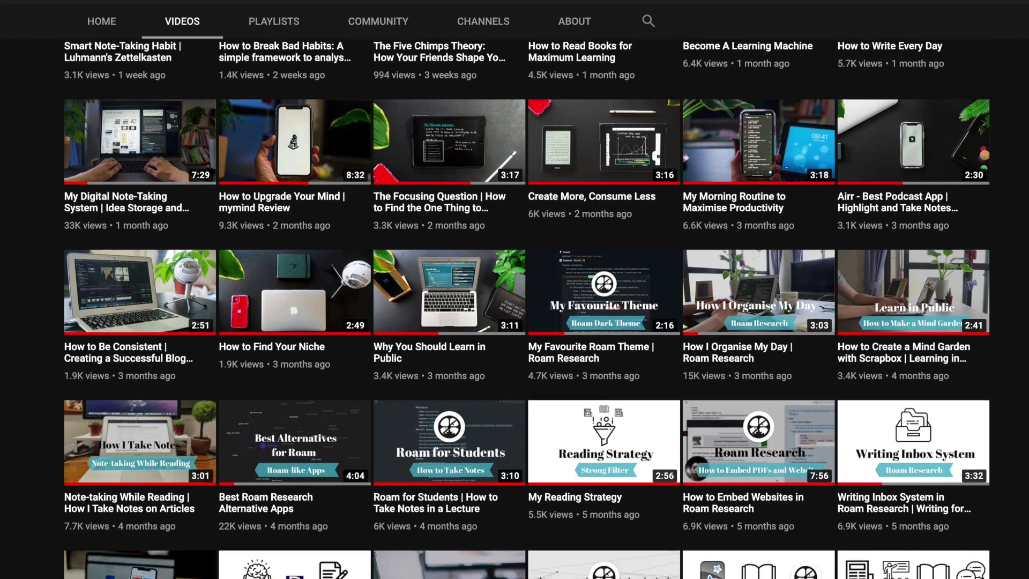
{"action": "scroll", "coordinate": [515, 289], "scroll_direction": "down", "scroll_amount": 4}
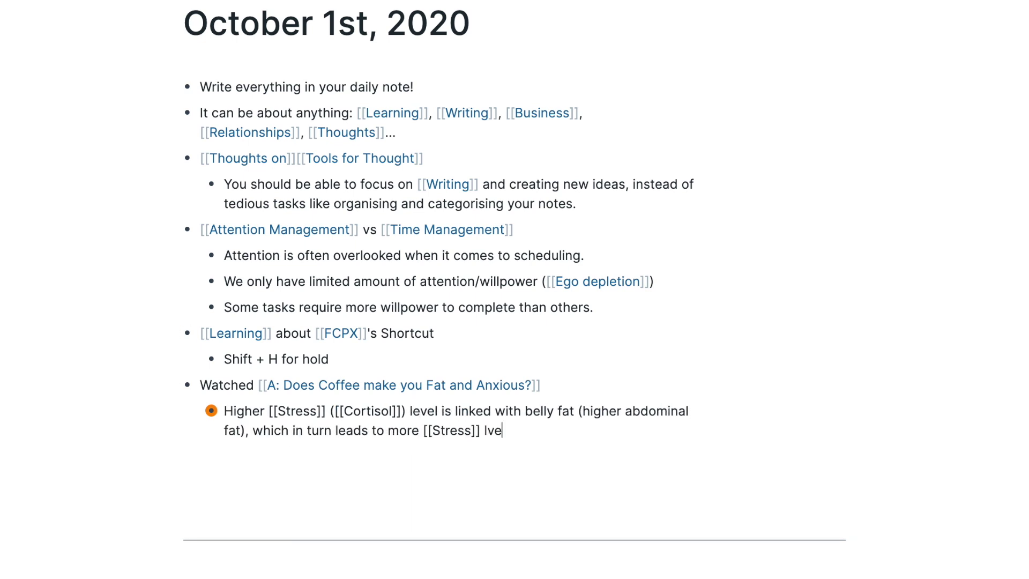
Step: Correct 'level.' and add a bullet that higher [[Cortisol]] level increases [[Anxiety]]
{"action": "key", "text": "BackSpace"}
{"action": "key", "text": "BackSpace"}
{"action": "type", "text": "evel."}
{"action": "key", "text": "Return"}
{"action": "type", "text": "Higher [[Cortisol]] level leads to higher ap"}
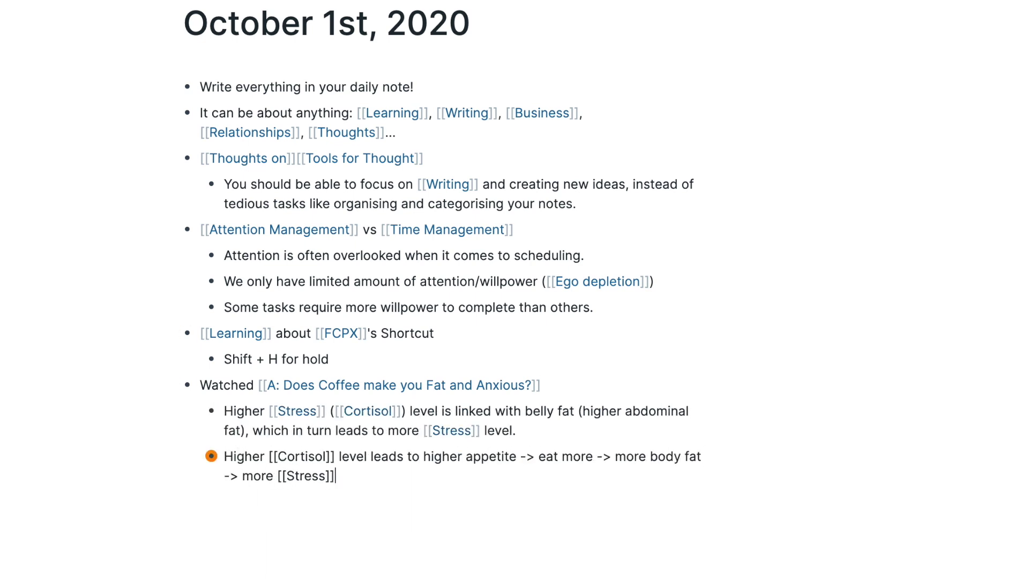
{"action": "type", "text": " increases [[Anxiety]]?"}
Step: Nest notes that some people are more sensitive to [[Caffeine]] and experience more [[Anxiety]]
{"action": "key", "text": "Return"}
{"action": "key", "text": "Tab"}
{"action": "type", "text": "Some people are more sensitive to [[Caffeine]] than others."}
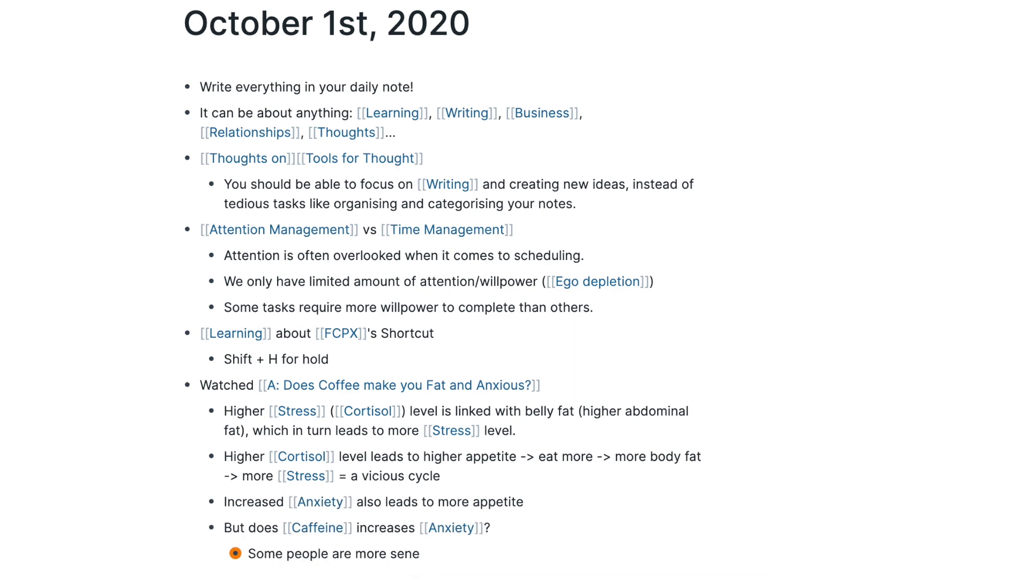
{"action": "key", "text": "Return"}
{"action": "type", "text": "They experience more [[Anxiety]] after taking [[Caffeine]]."}
Step: Add outdented bullets saying [[L-Theanine]] mitigates caffeine's anxiety effect and is often found in tea
{"action": "key", "text": "Return"}
{"action": "key", "text": "shift+Tab"}
{"action": "type", "text": "Taking L-Theanine"}
{"action": "key", "text": "shift+Left"}
{"action": "key", "text": "shift+Left"}
{"action": "key", "text": "shift+Left"}
{"action": "key", "text": "shift+Left"}
{"action": "key", "text": "shift+Left"}
{"action": "key", "text": "shift+Left"}
{"action": "key", "text": "shift+Left"}
{"action": "key", "text": "shift+Left"}
{"action": "key", "text": "shift+Left"}
{"action": "type", "text": "[[L-Theanine]] can mitigate this [[Anxiety]] inducing effect of [[Caffeine]]. Some stud"}
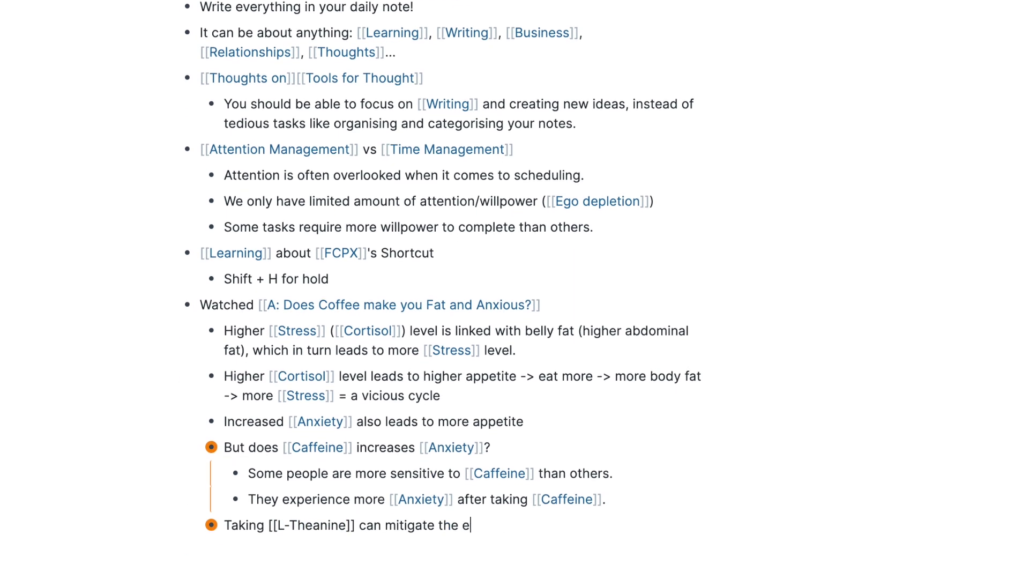
{"action": "type", "text": "ies show that [[L-Theanine]] can Improve your cognitive func"}
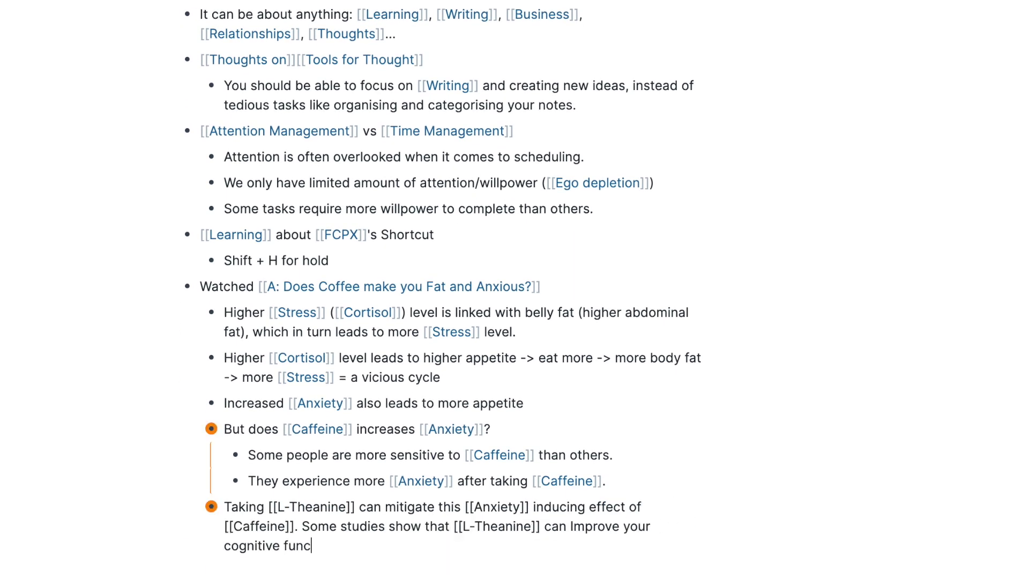
{"action": "type", "text": "tion and mood."}
{"action": "key", "text": "Return"}
{"action": "type", "text": "[[L-Theanine]] is often found in tea."}
{"action": "right_click", "coordinate": [228, 250]}
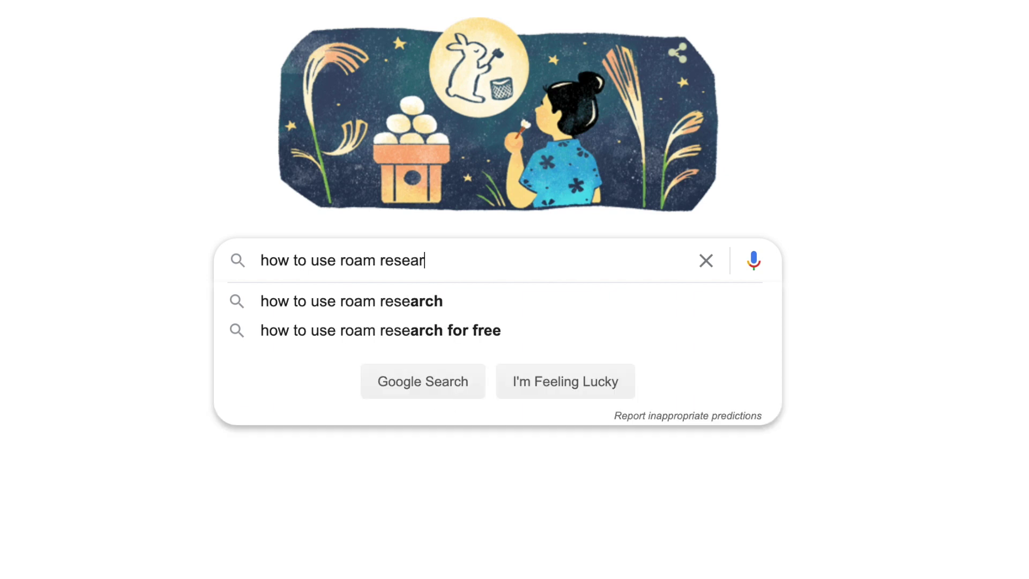
Step: Search Google for 'how to use roam research' and scroll through the tutorial results
{"action": "type", "text": "ch"}
{"action": "key", "text": "Return"}
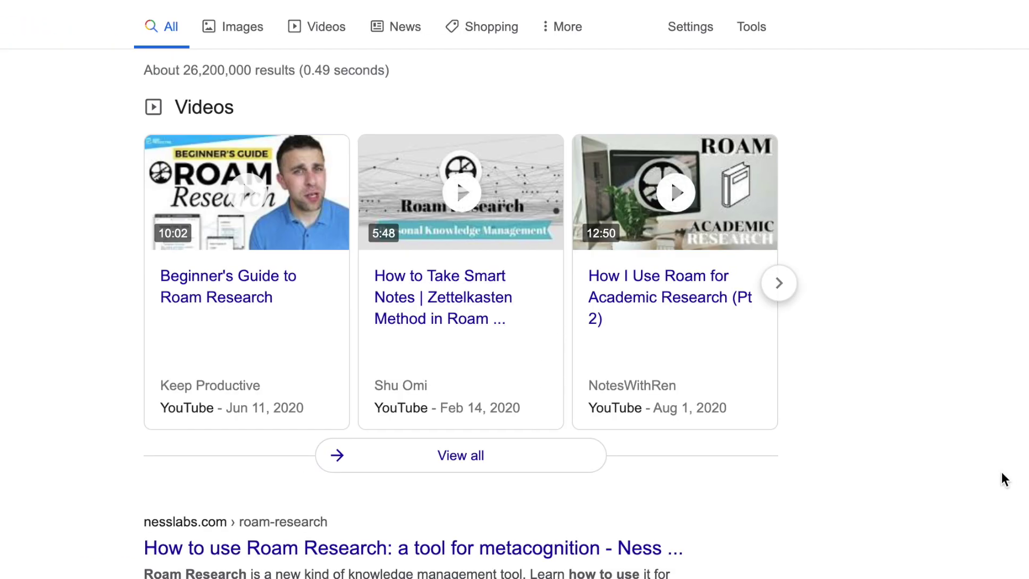
{"action": "scroll", "coordinate": [1003, 478], "scroll_direction": "down", "scroll_amount": 5}
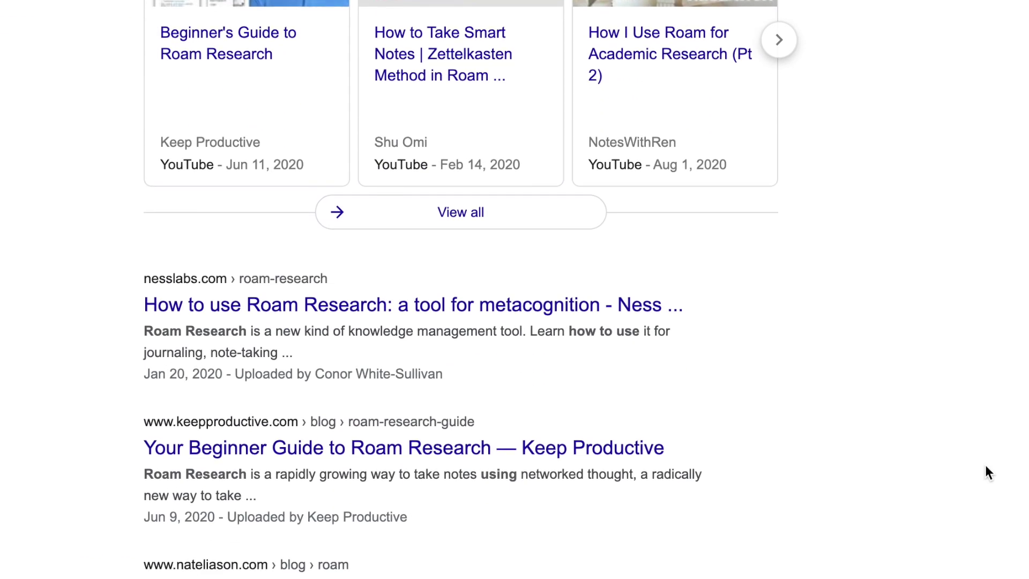